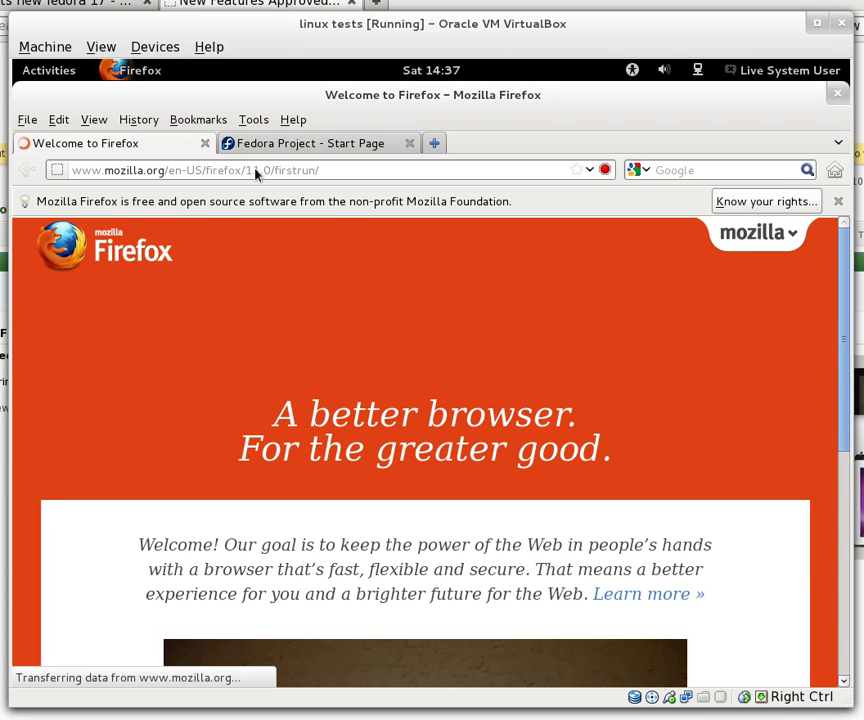
- Check the Firefox version information, and close the browser together with all its open tabs
key("alt+h")
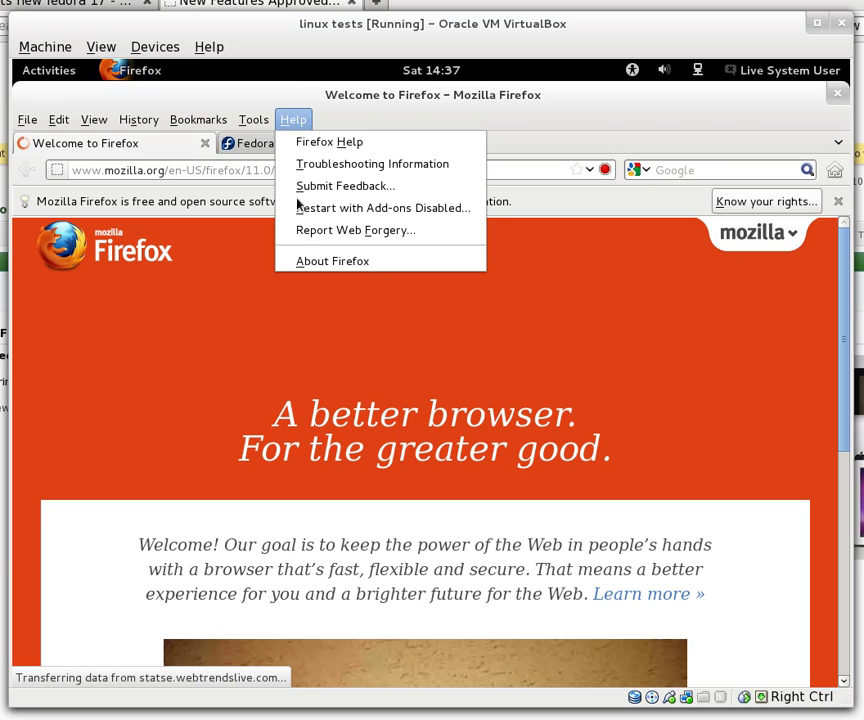
left_click(325, 263)
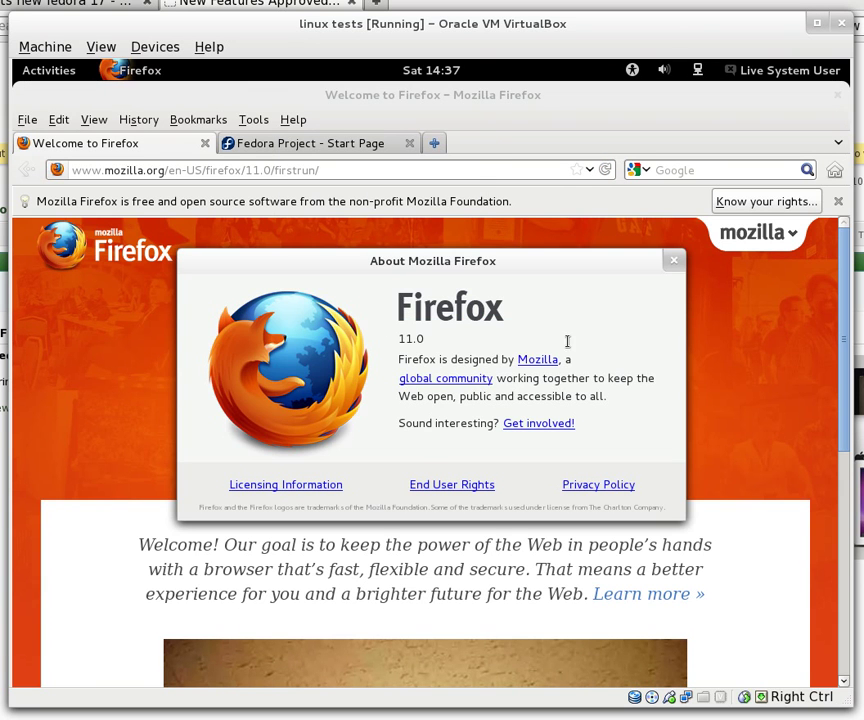
left_click(673, 260)
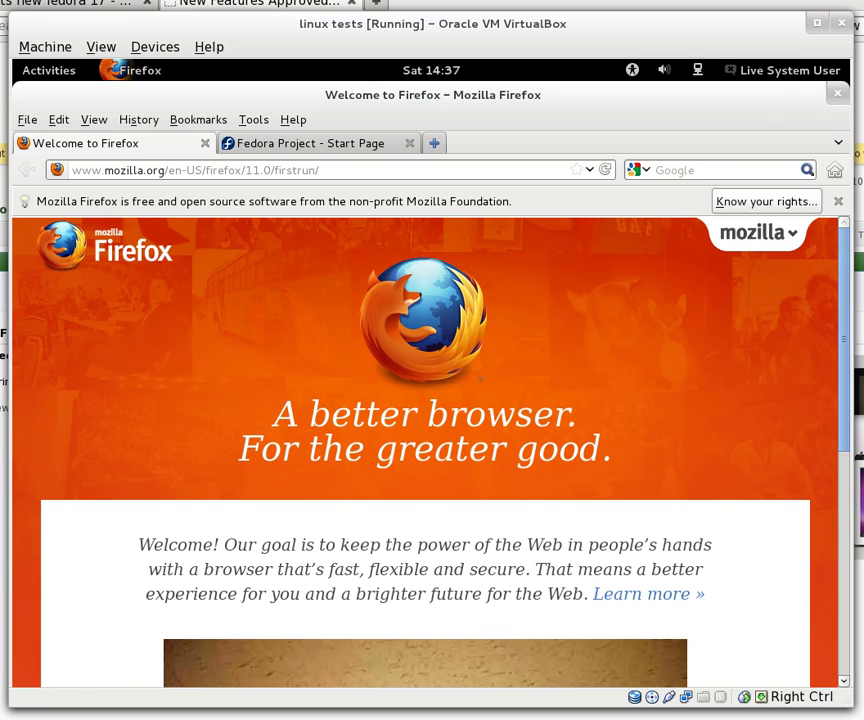
left_click(838, 93)
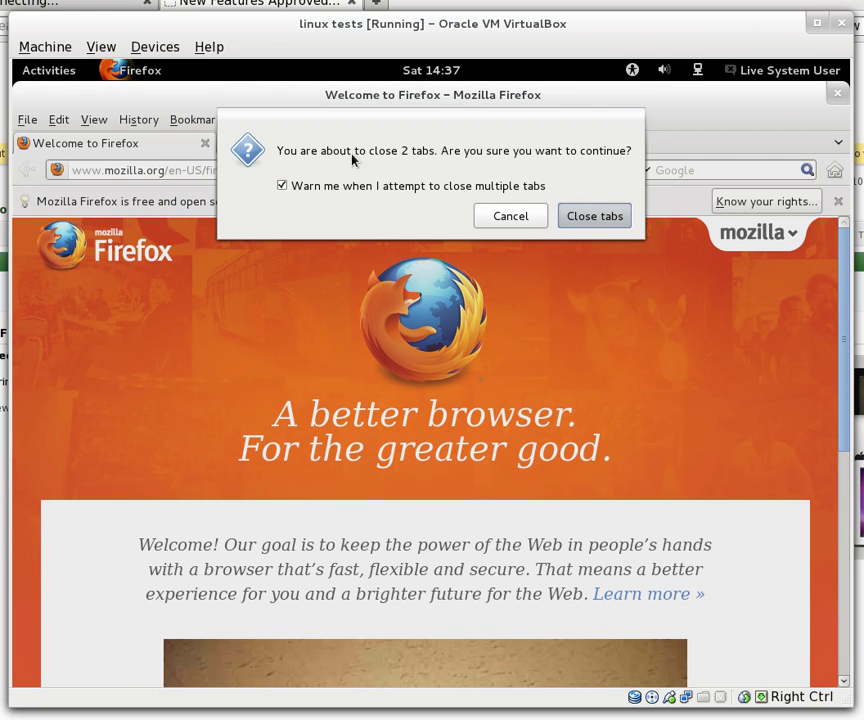
key("Return")
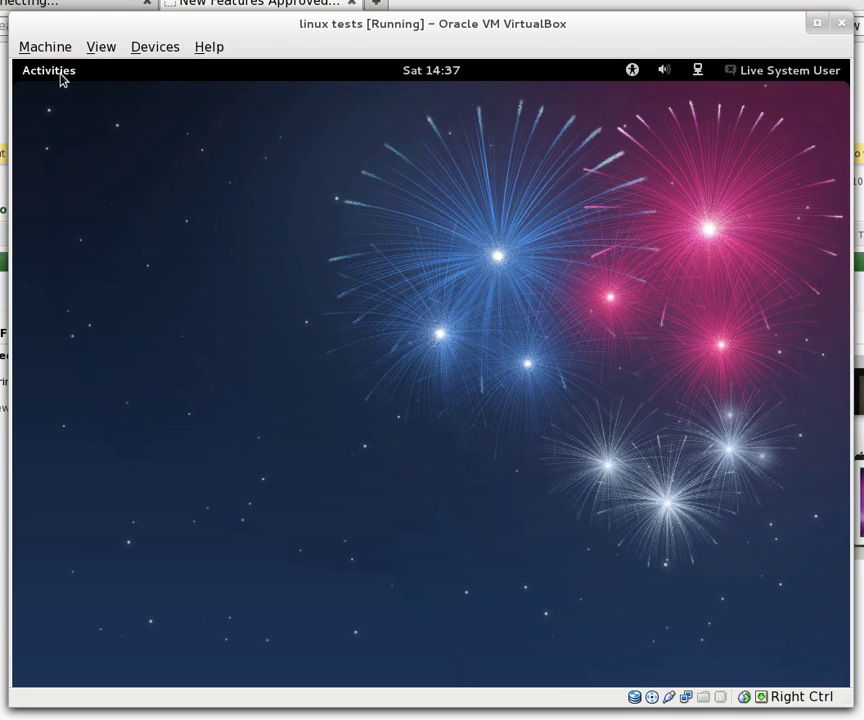
- Look through the installed applications, including the Internet and Graphics categories, and leave the overview
left_click(55, 73)
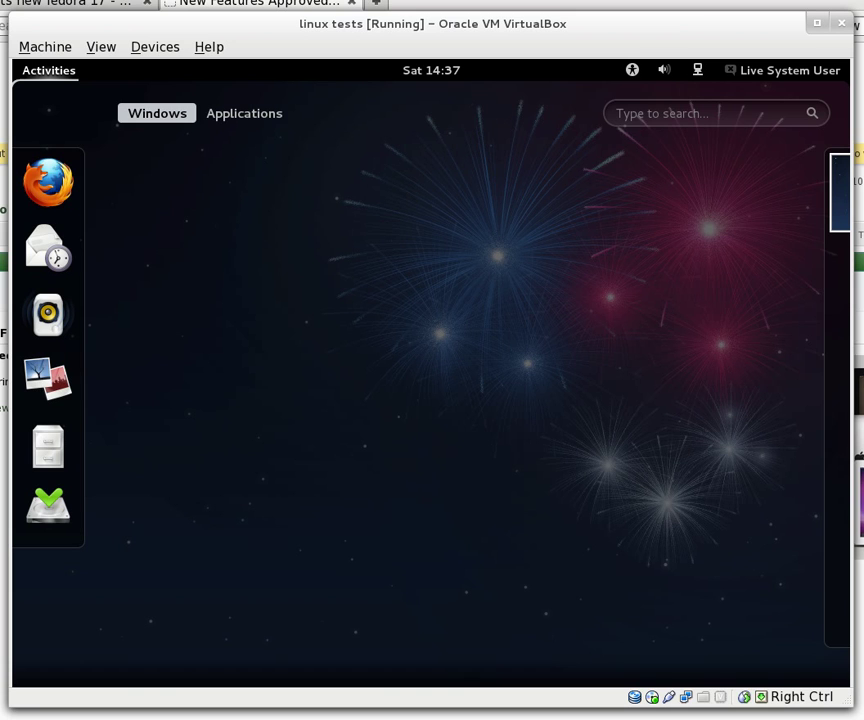
left_click(244, 115)
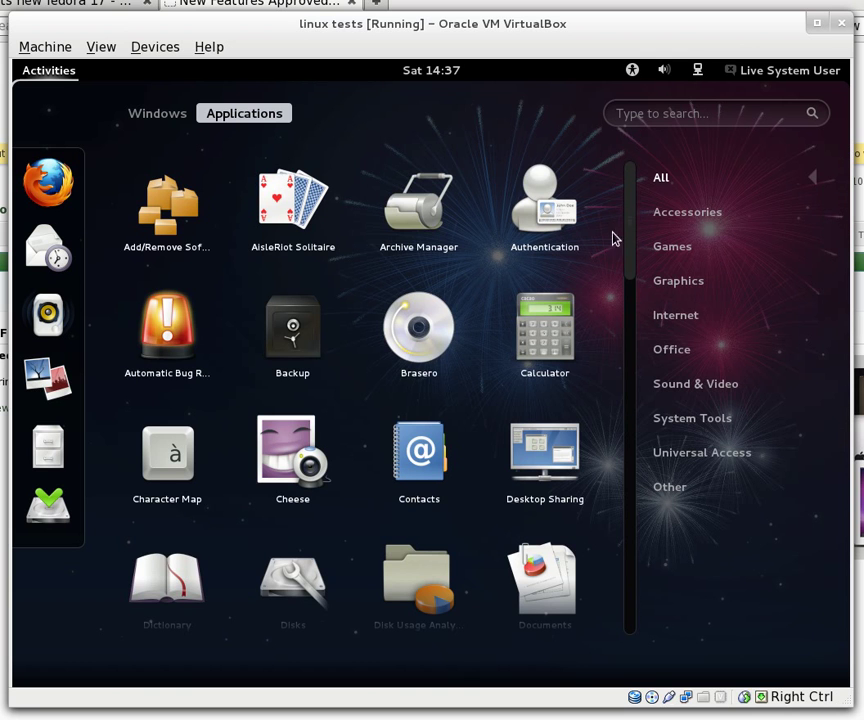
scroll(627, 266, "down", 2)
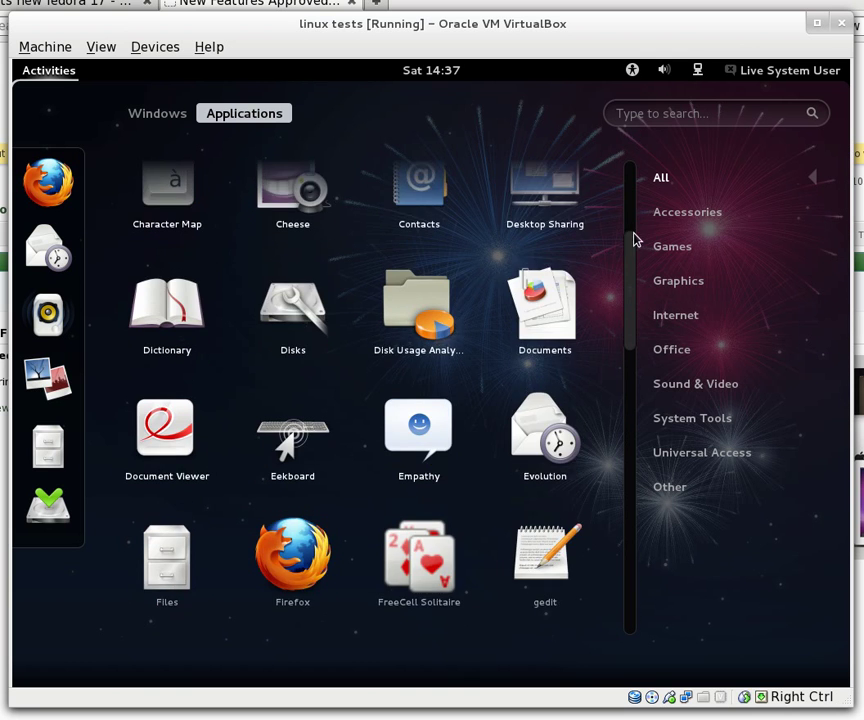
scroll(633, 247, "up", 2)
left_click(675, 315)
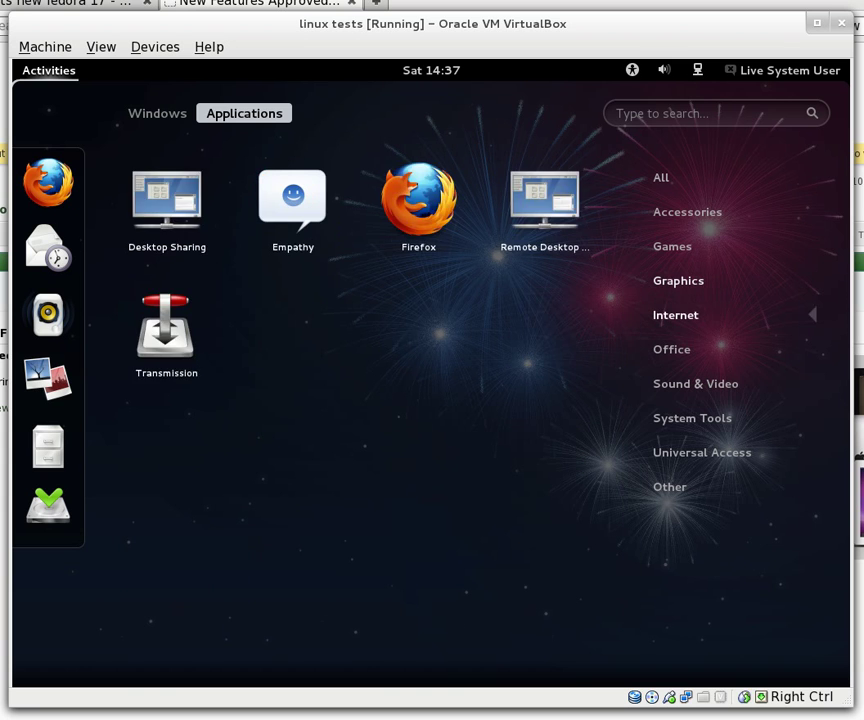
left_click(678, 281)
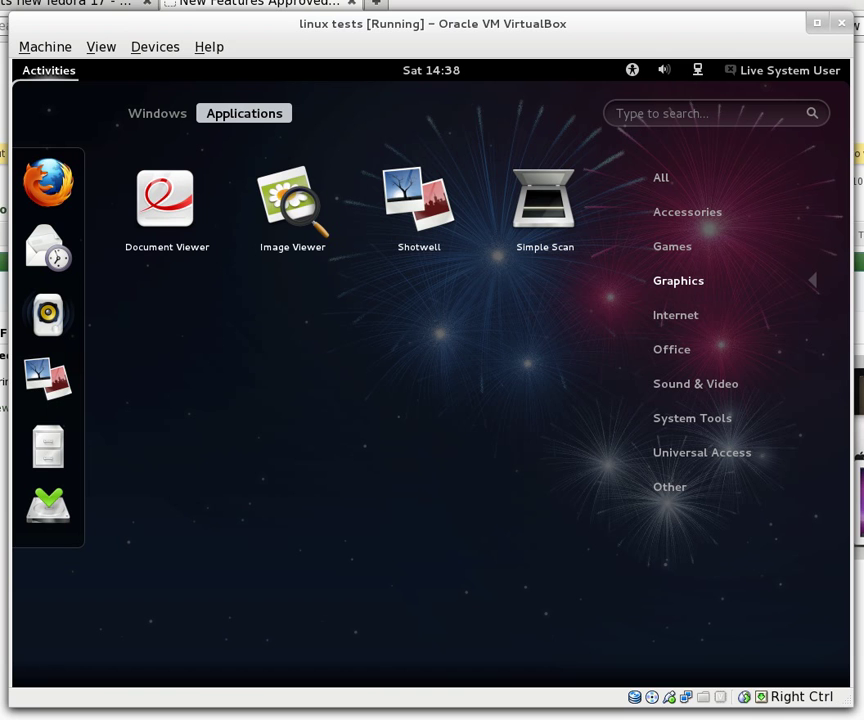
key("Escape")
- Review the installed applications in every category from Accessories to Other, and return to the desktop
key("super")
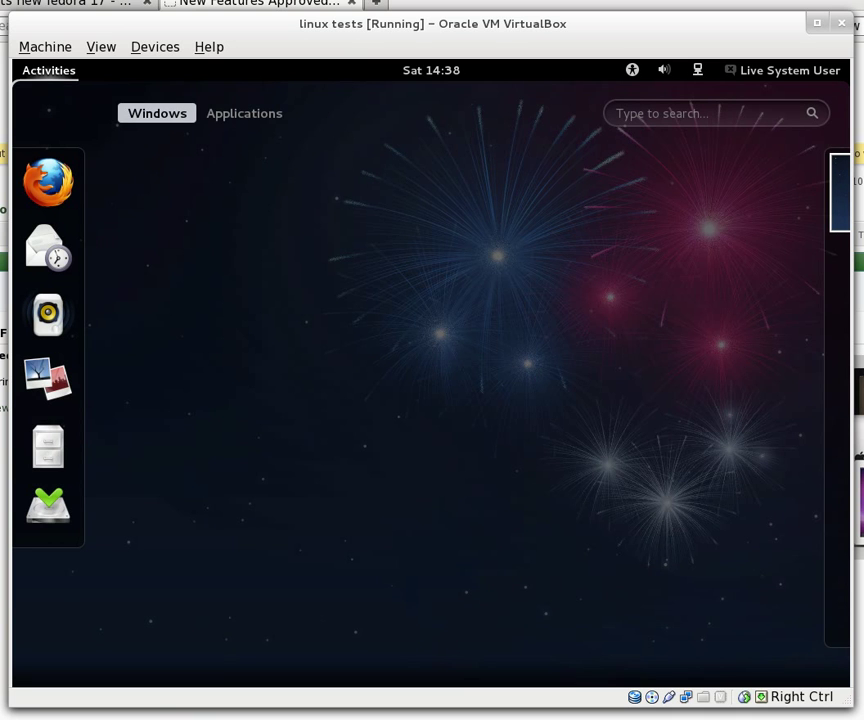
left_click(240, 116)
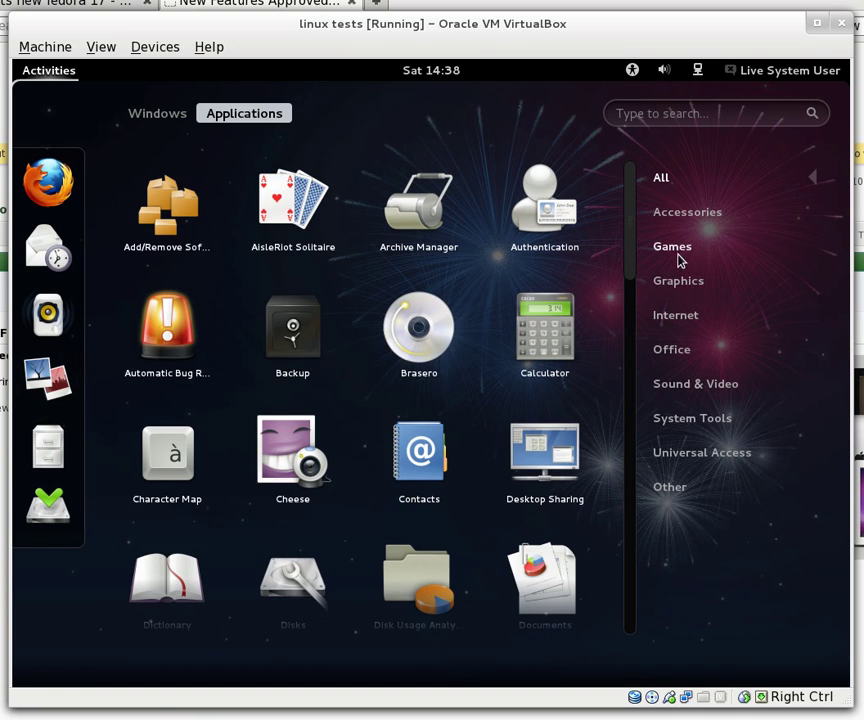
left_click(670, 487)
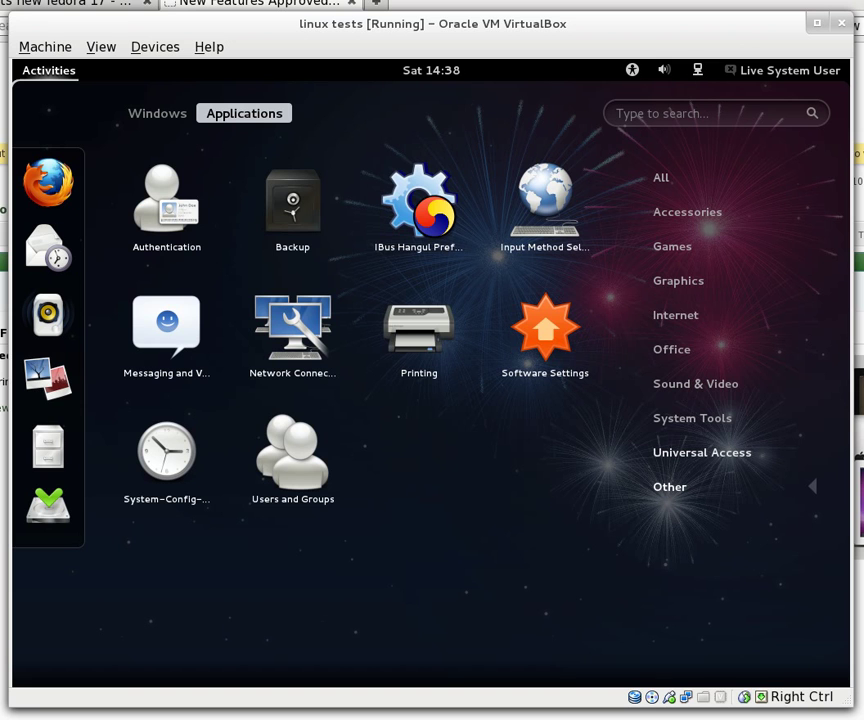
left_click(682, 186)
left_click(680, 212)
left_click(672, 247)
left_click(674, 283)
left_click(672, 314)
left_click(668, 352)
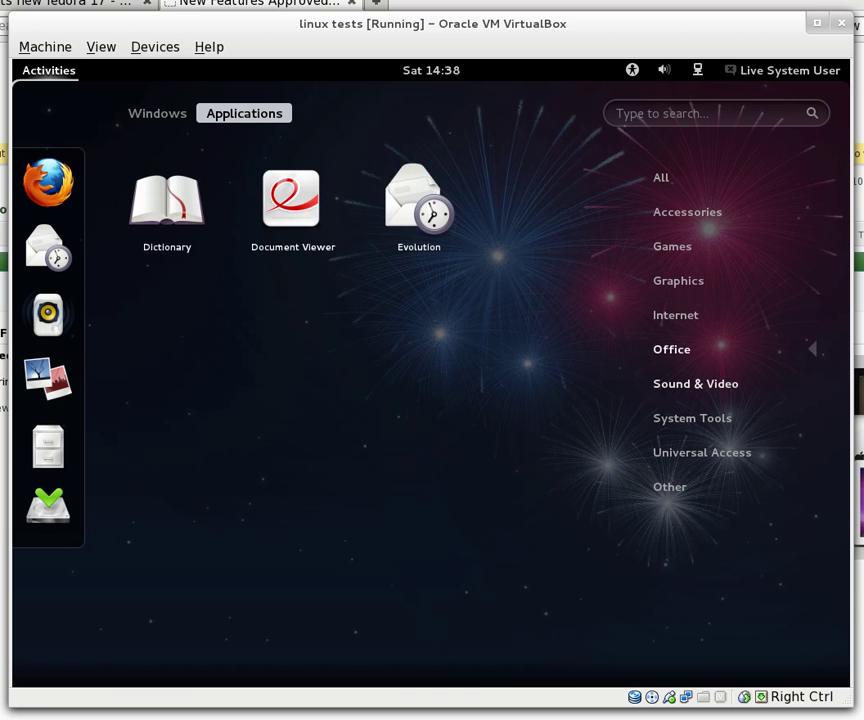
left_click(665, 384)
left_click(666, 420)
left_click(668, 455)
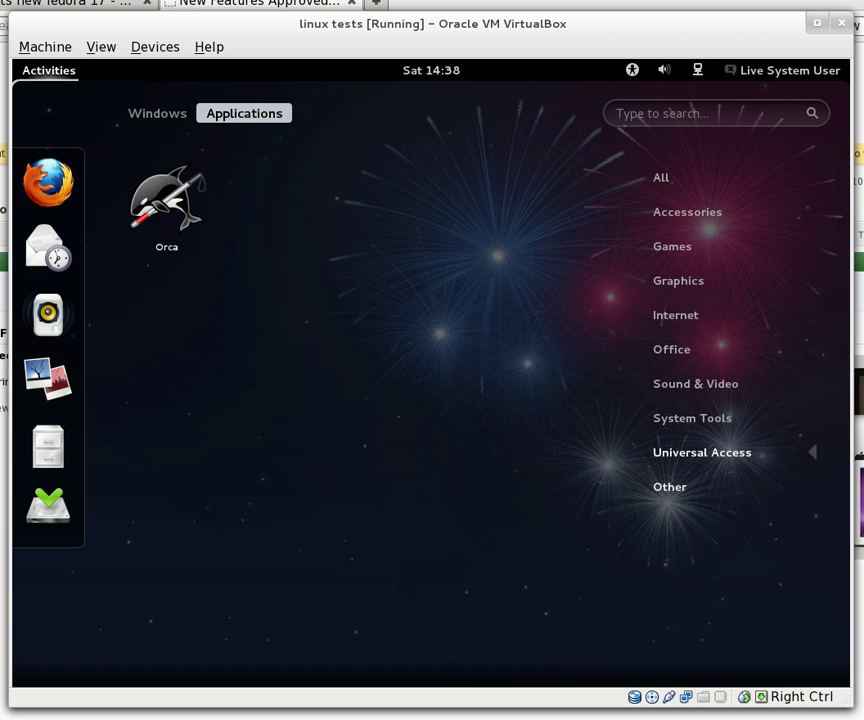
left_click(668, 488)
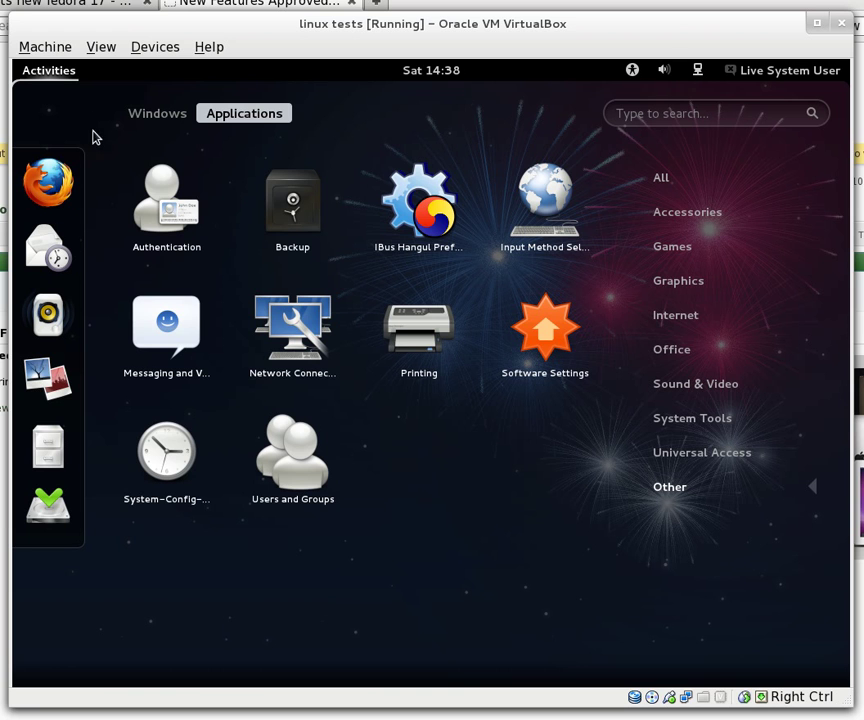
key("Escape")
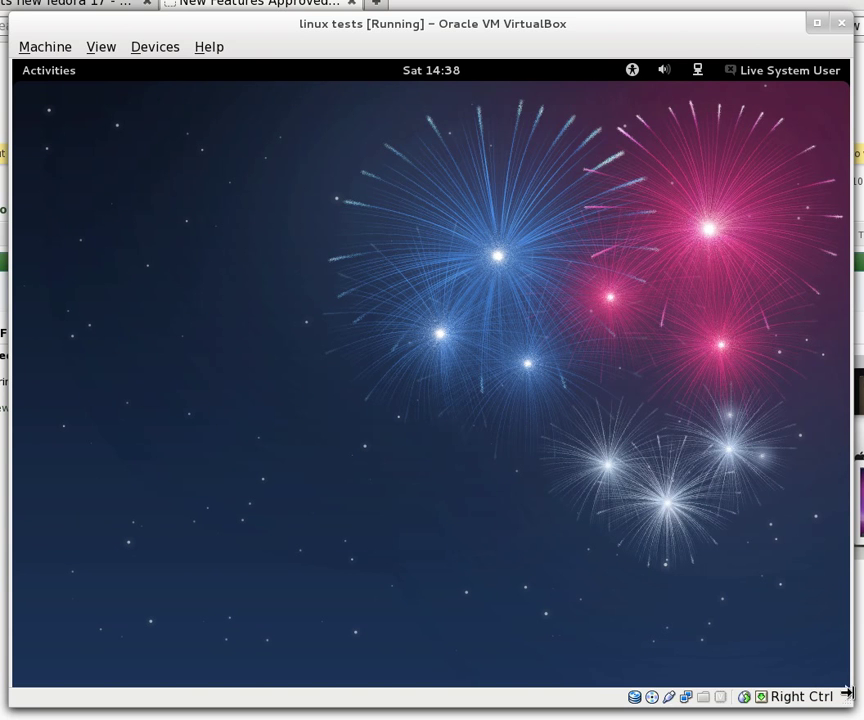
- Launch the Install to Hard Drive program from the activities overview
left_click(25, 72)
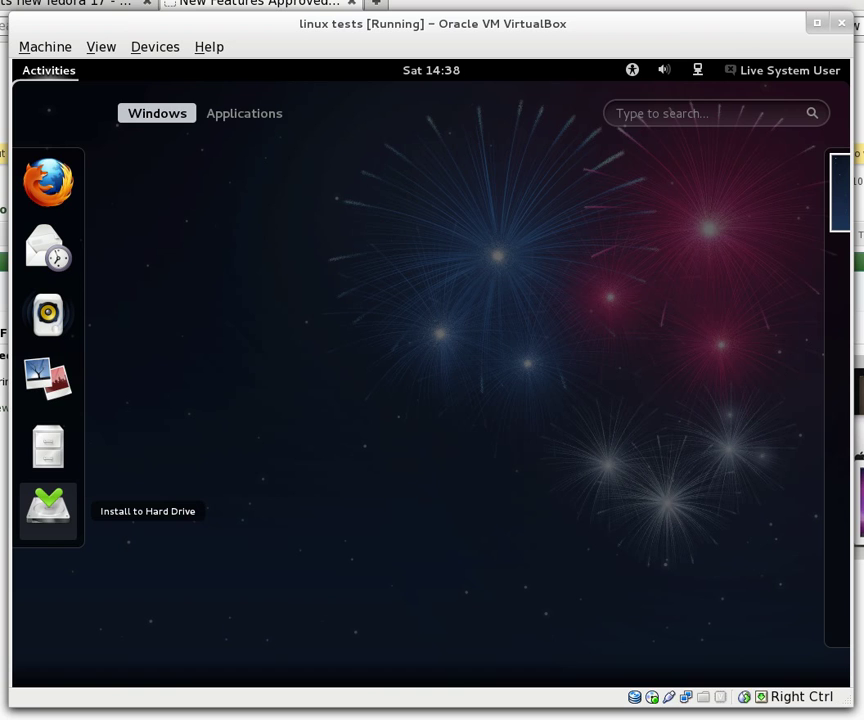
left_click(48, 508)
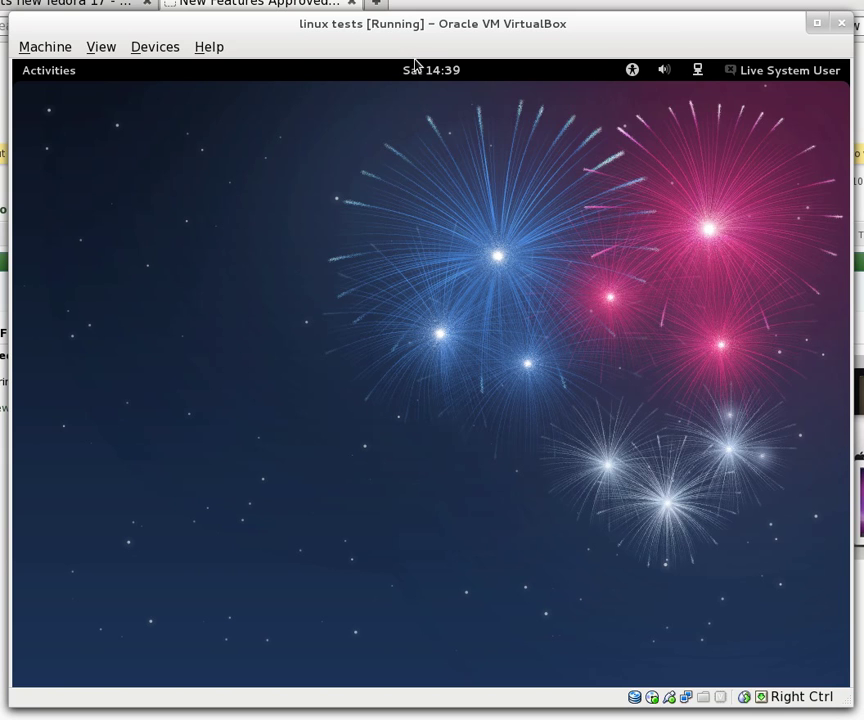
mouse_move(90, 50)
left_click(37, 76)
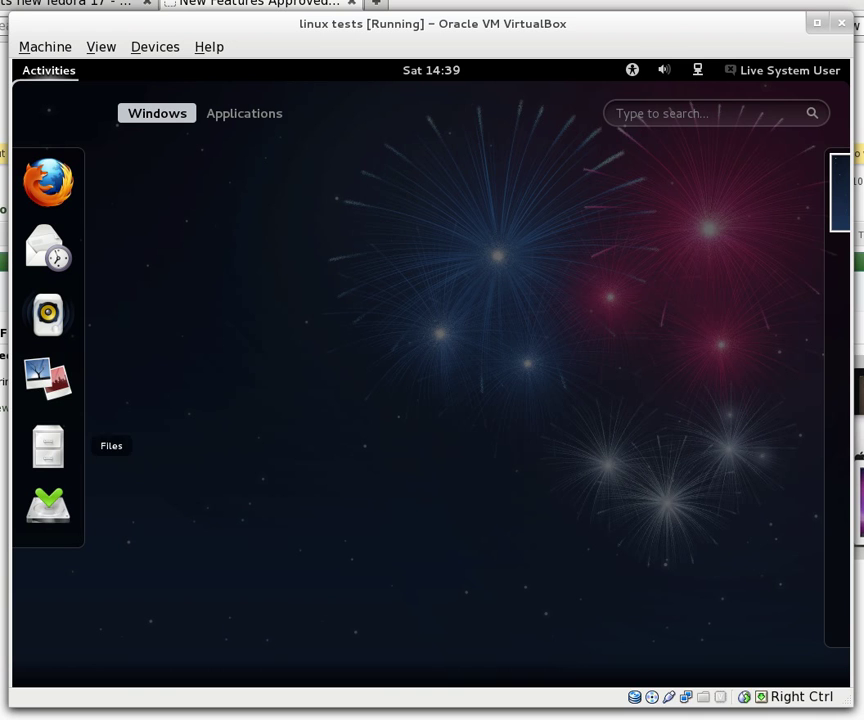
left_click(48, 510)
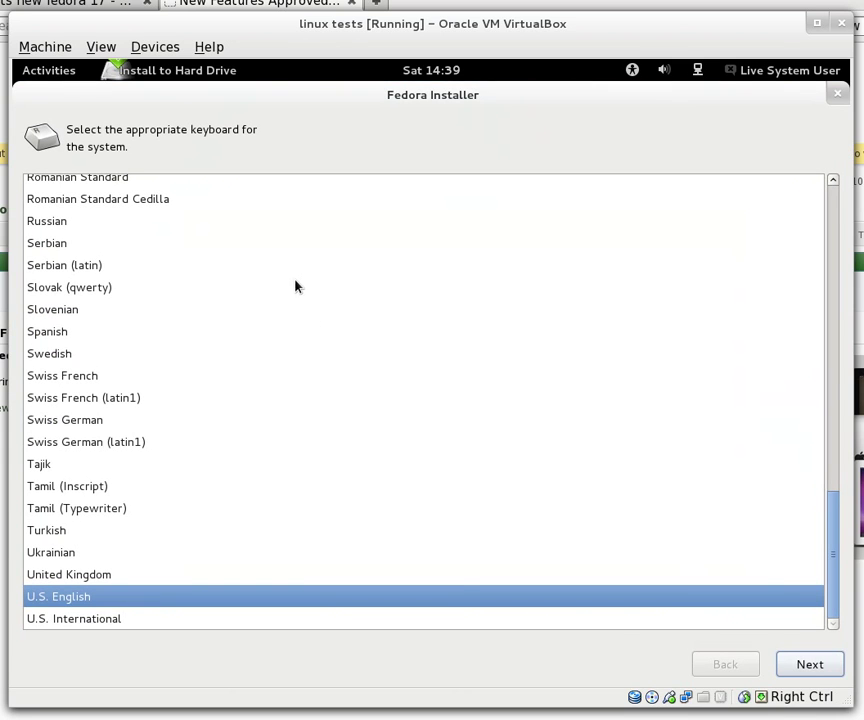
- Continue with the U.S. English keyboard, choose to install the pre-release anyway, and proceed to the hostname page
left_click(817, 668)
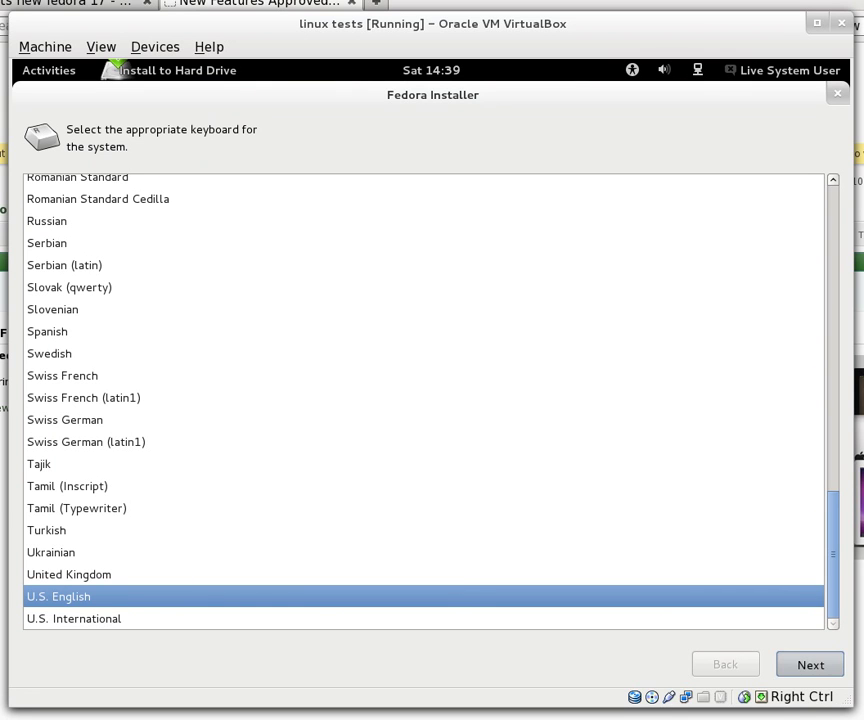
left_click(622, 563)
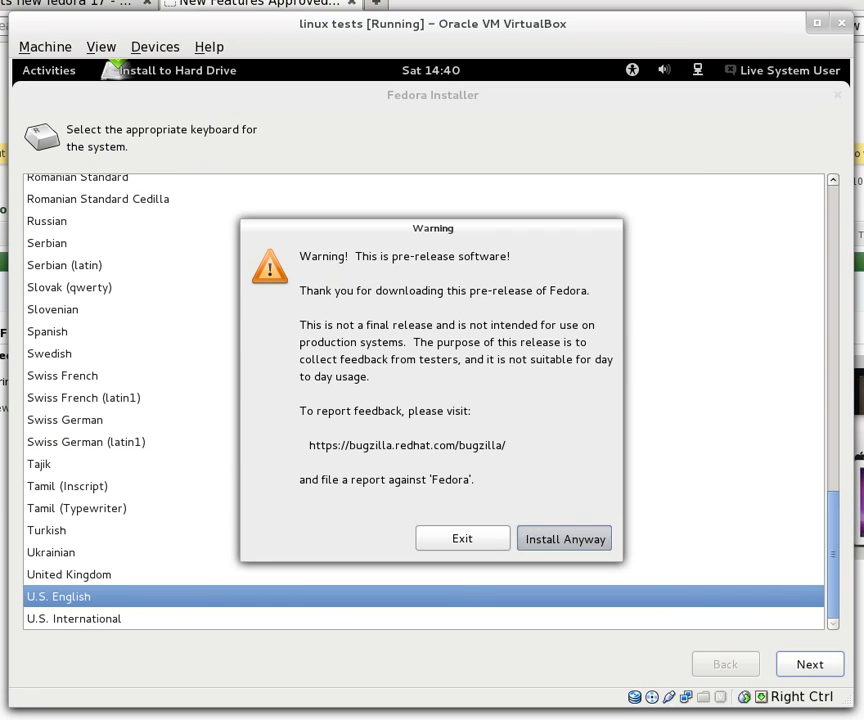
left_click(792, 663)
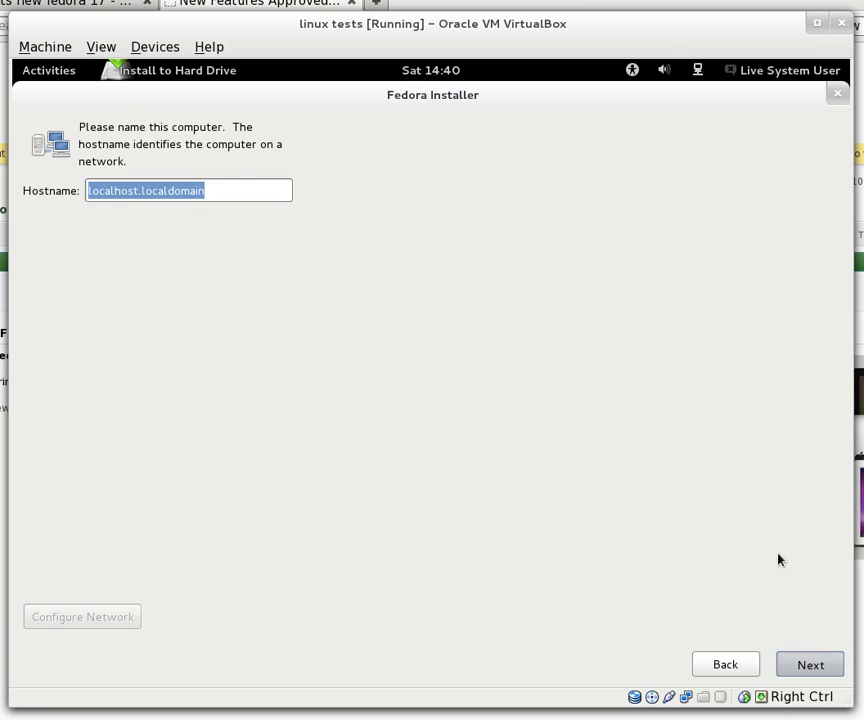
- Keep the hostname localhost.localdomain and set the time zone city to Riyadh, Asia
key("Return")
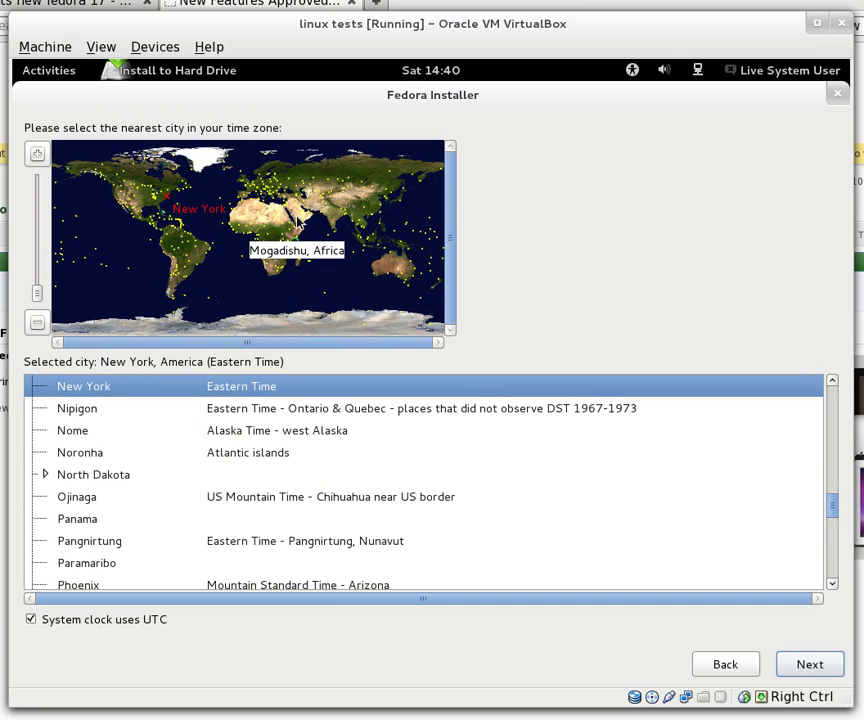
left_click(300, 245)
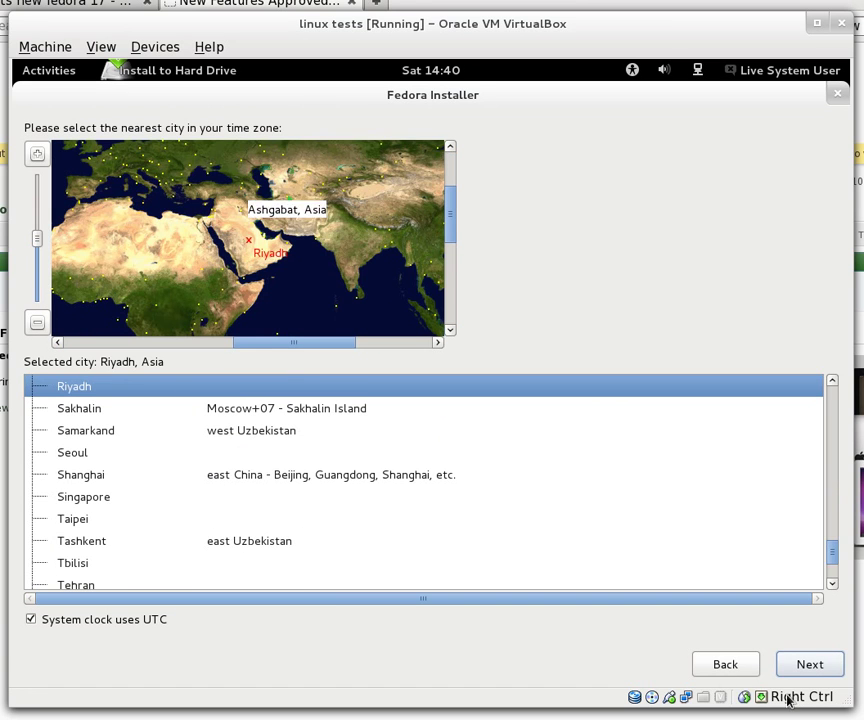
left_click(806, 664)
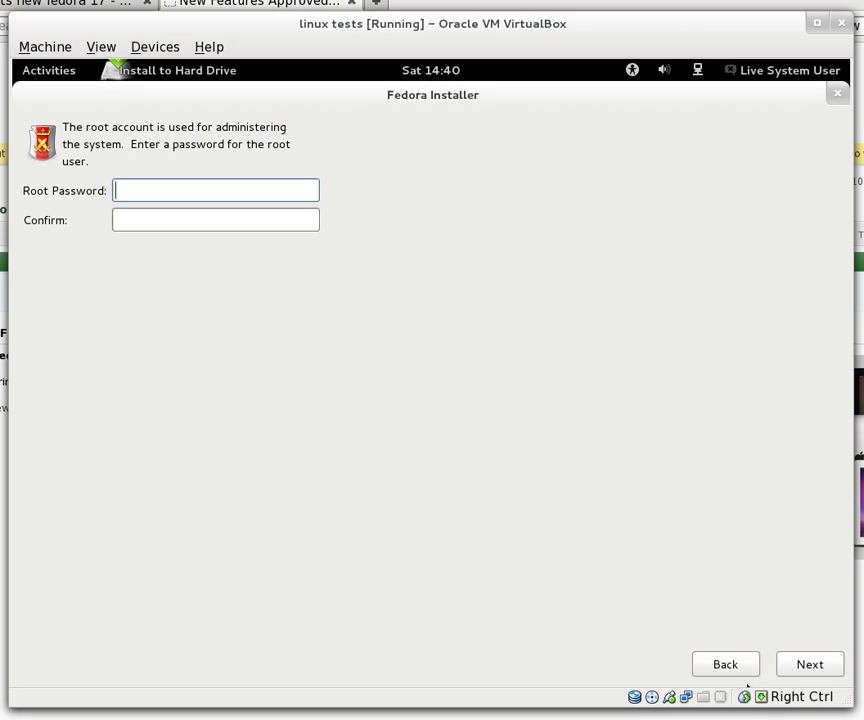
- Enter and confirm the root password, and choose to use it anyway despite its weakness
type("••••••")
key("Tab")
type("••••••")
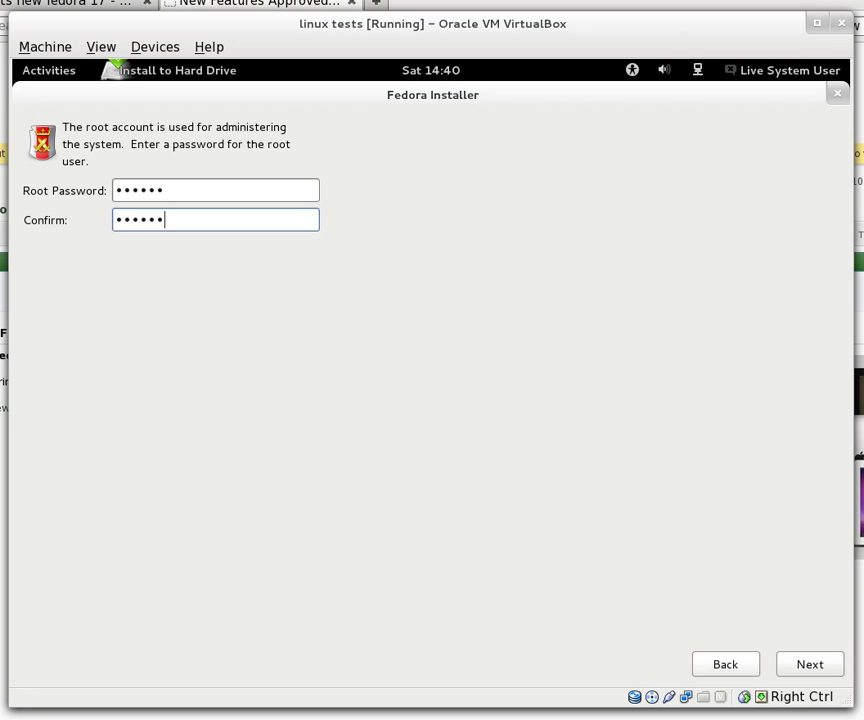
left_click(810, 664)
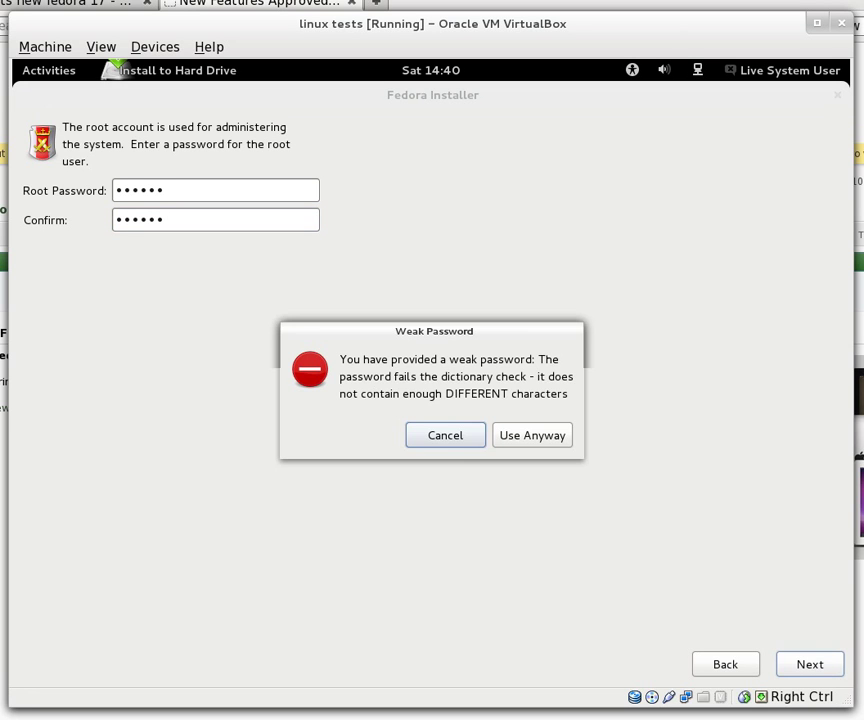
left_click(538, 432)
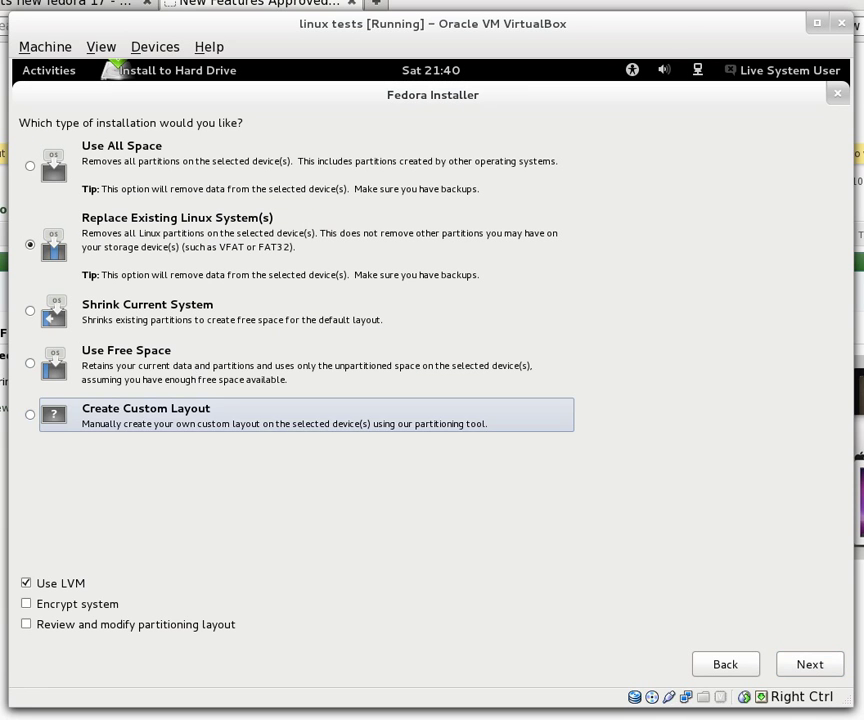
- Choose Create Custom Layout as the installation type and proceed to the partitioning tool
left_click(105, 420)
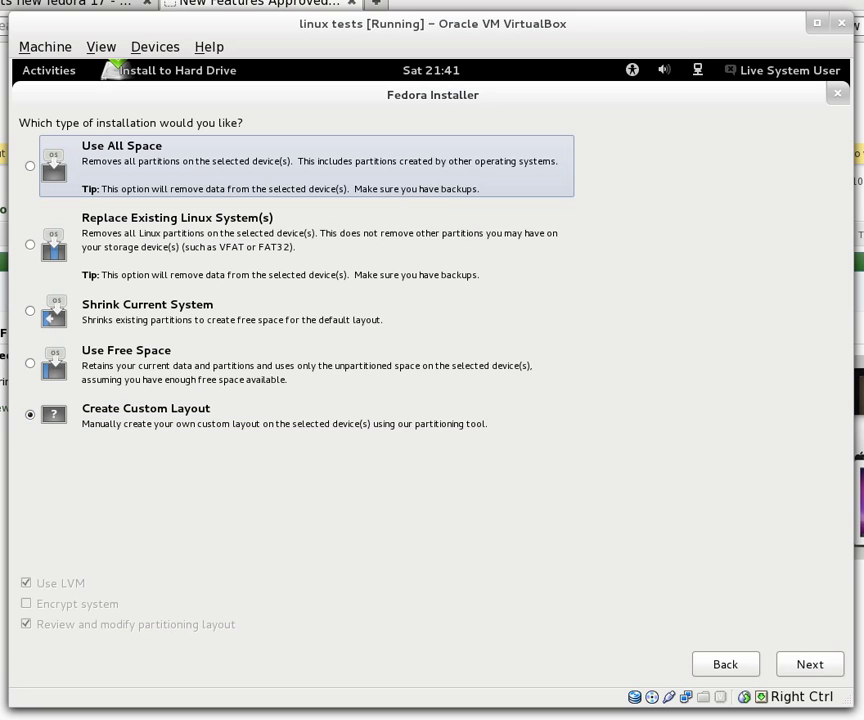
left_click(72, 177)
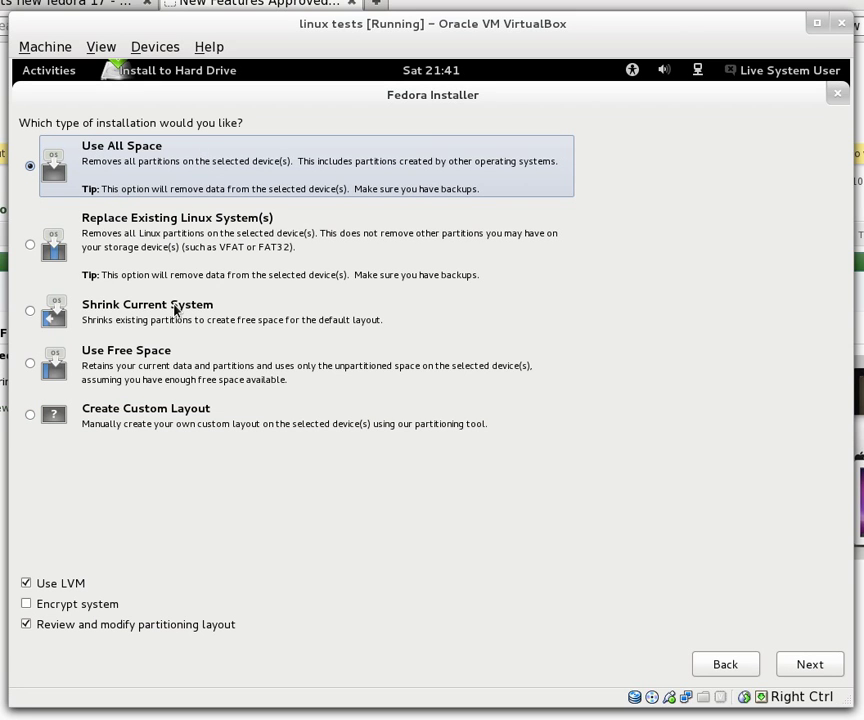
left_click(165, 420)
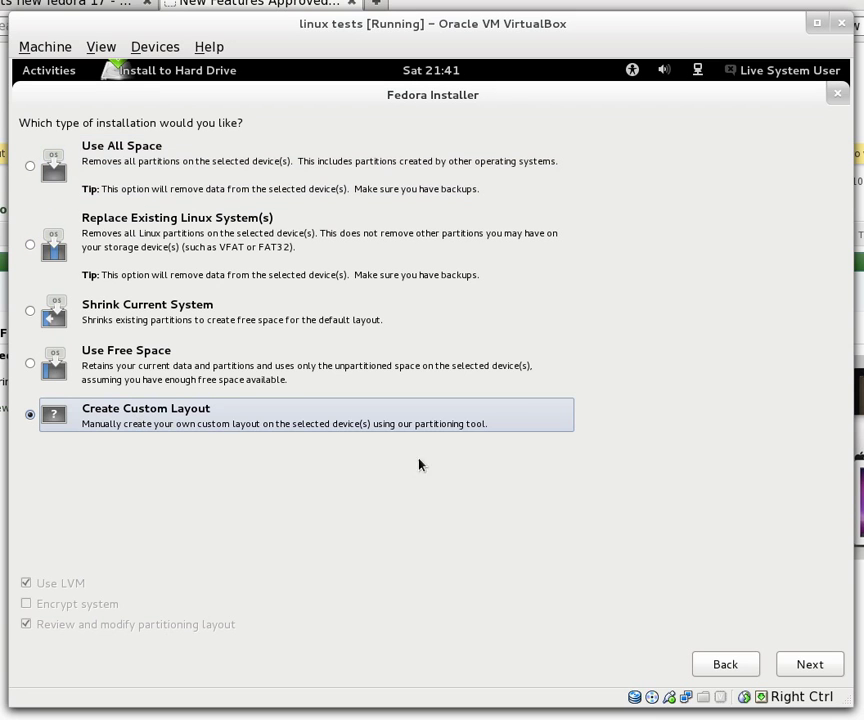
left_click(815, 664)
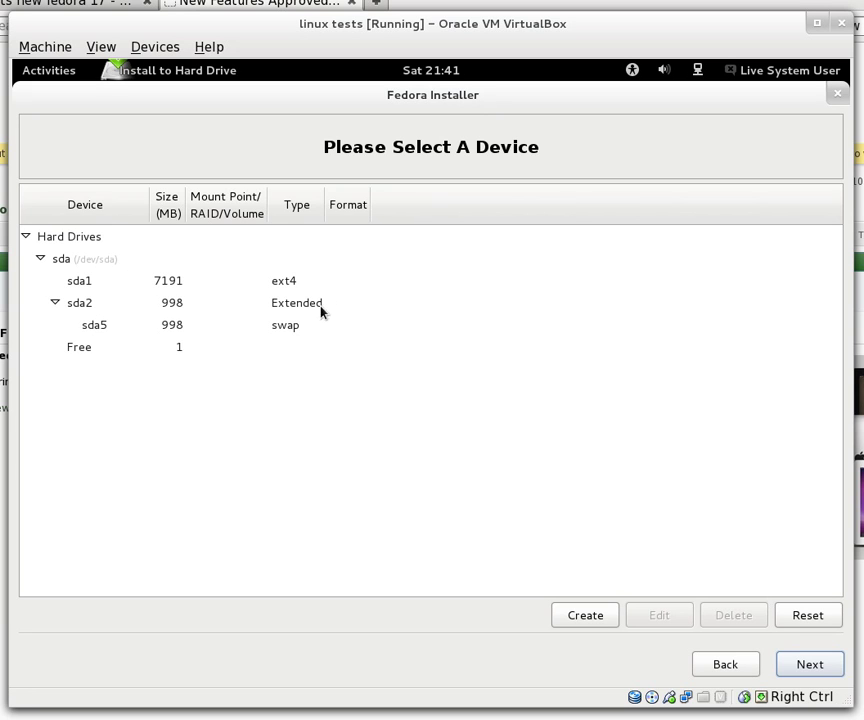
- Try out formatting the sda5 partition as ext4 with mount point /, and discard the edit
left_click(93, 281)
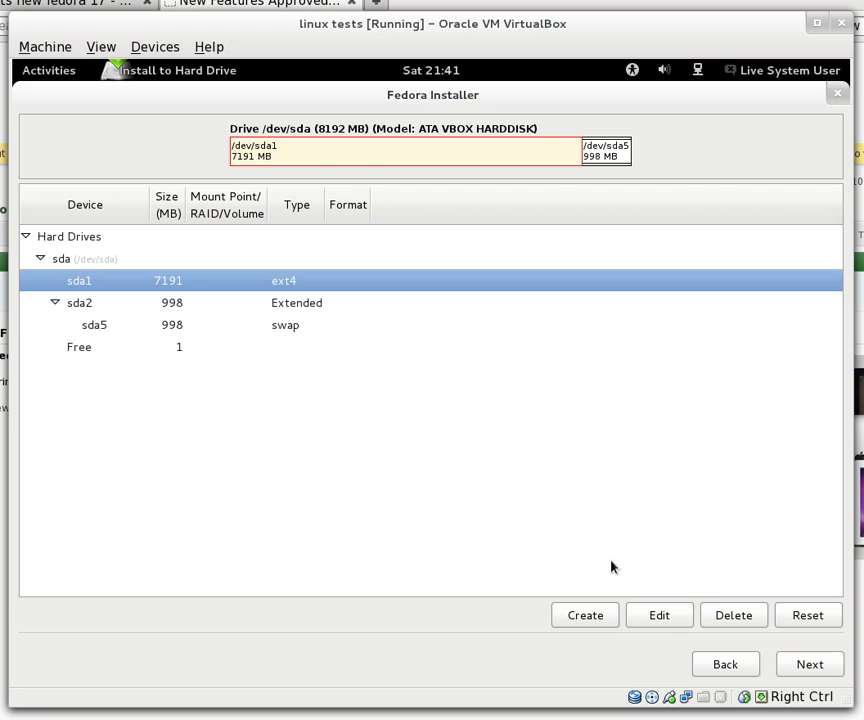
left_click(96, 323)
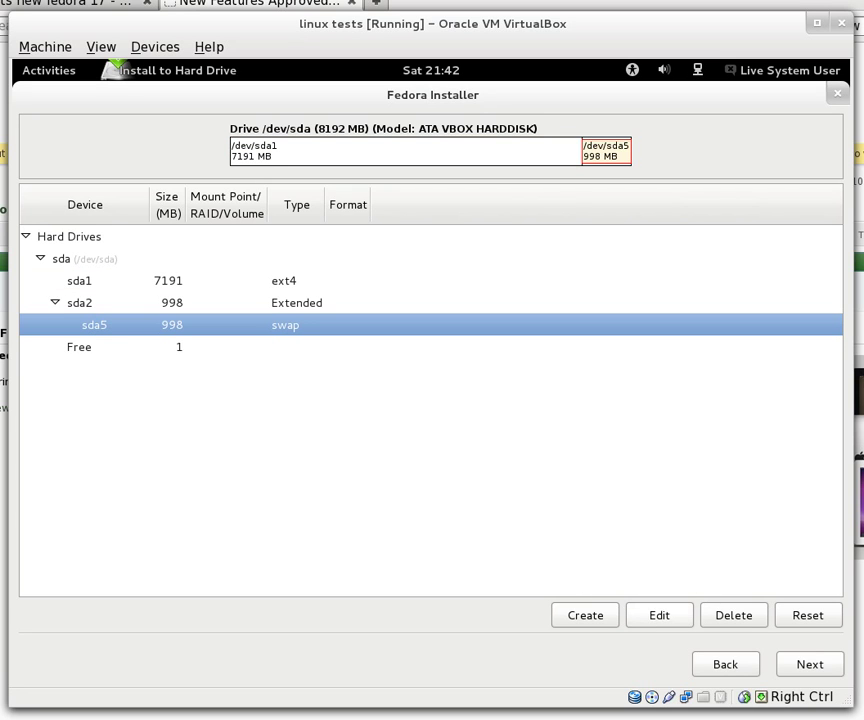
left_click(650, 612)
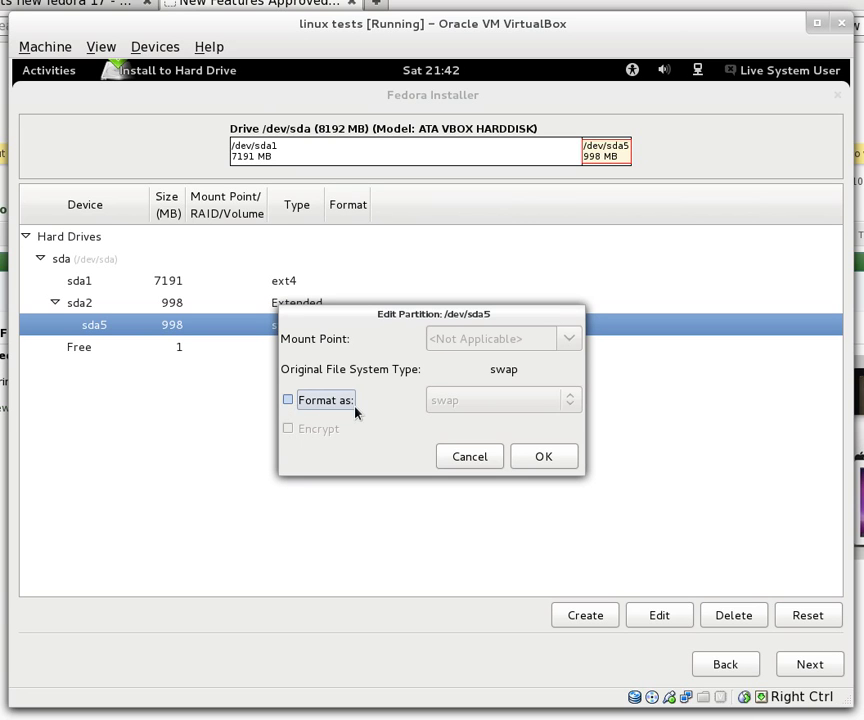
left_click(288, 400)
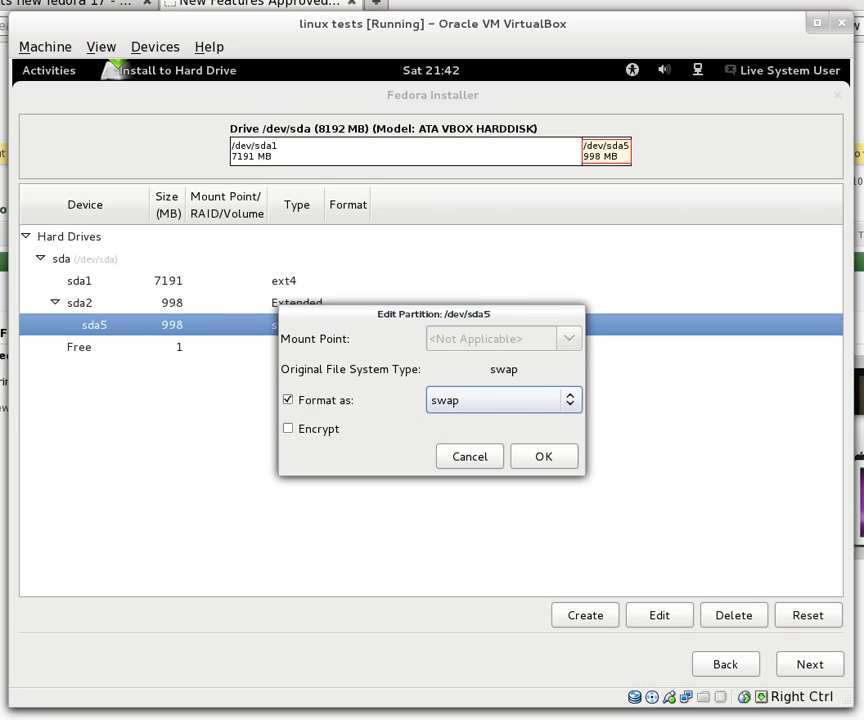
left_click(498, 401)
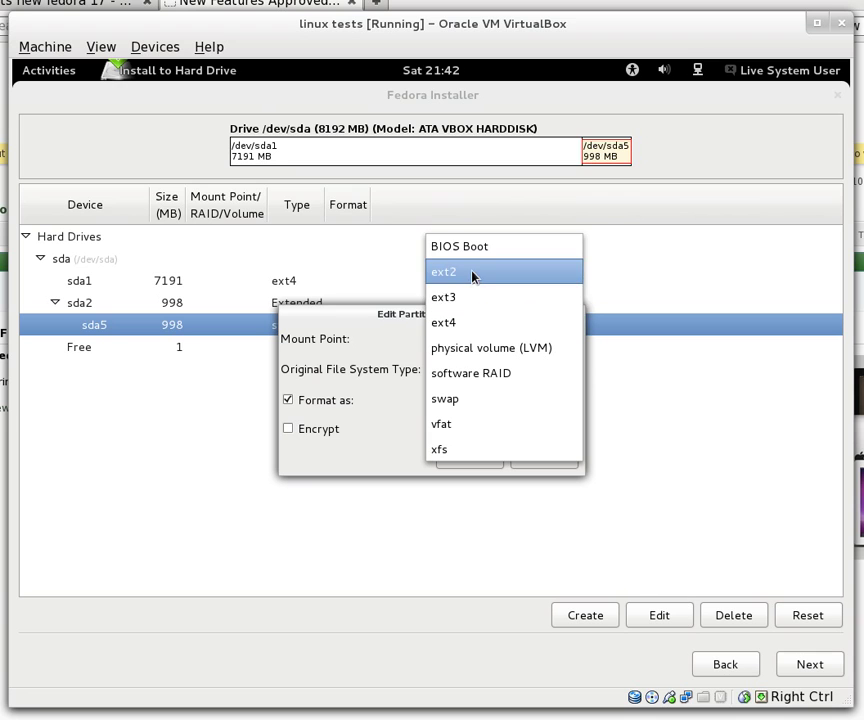
left_click(462, 324)
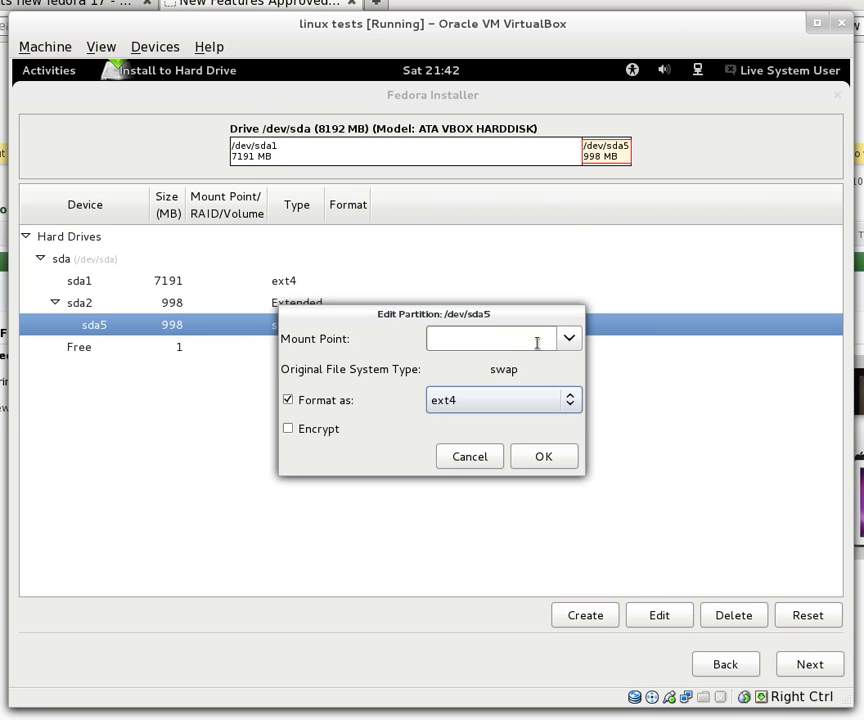
left_click(568, 338)
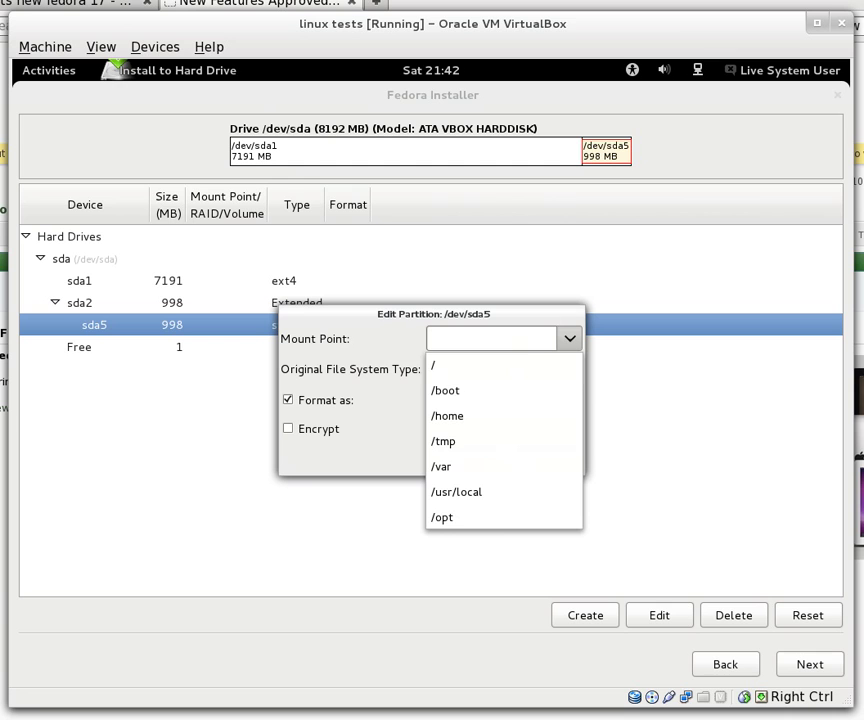
left_click(514, 365)
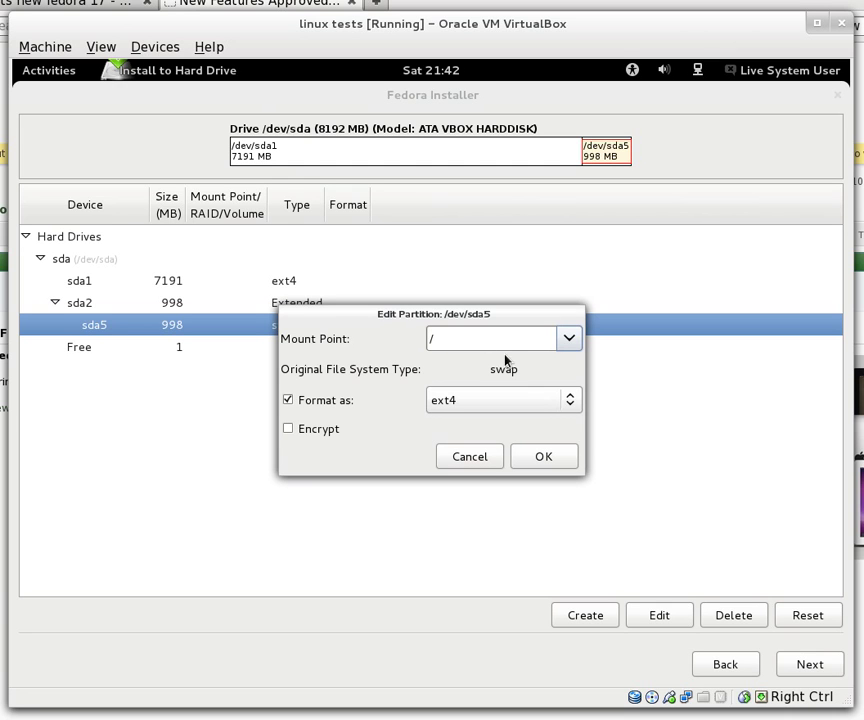
left_click(469, 457)
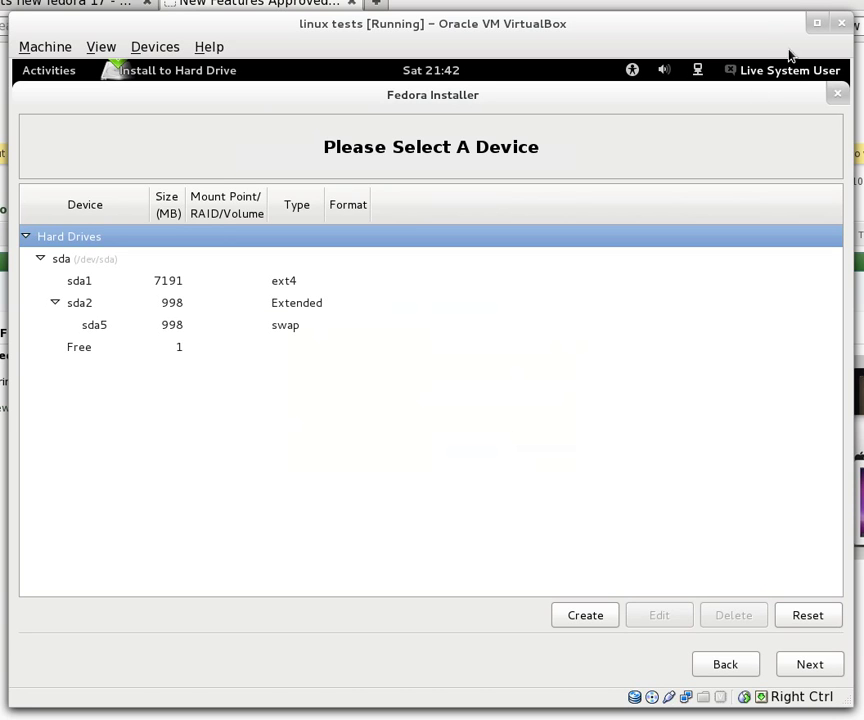
- Exit the Fedora installer and move the restarting virtual machine's window slightly away from the screen corner
left_click(838, 93)
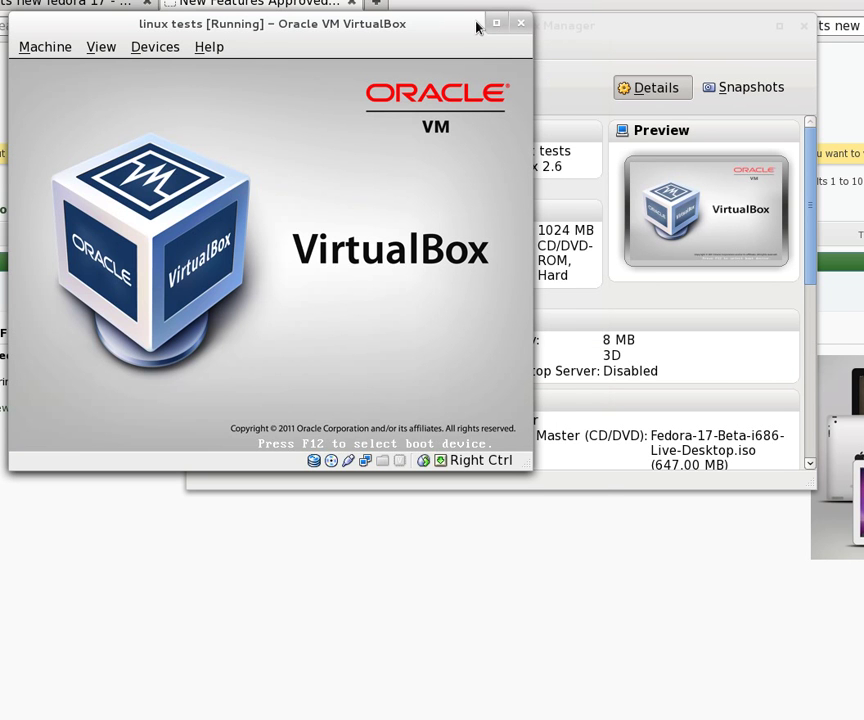
left_click_drag(446, 26, 509, 43)
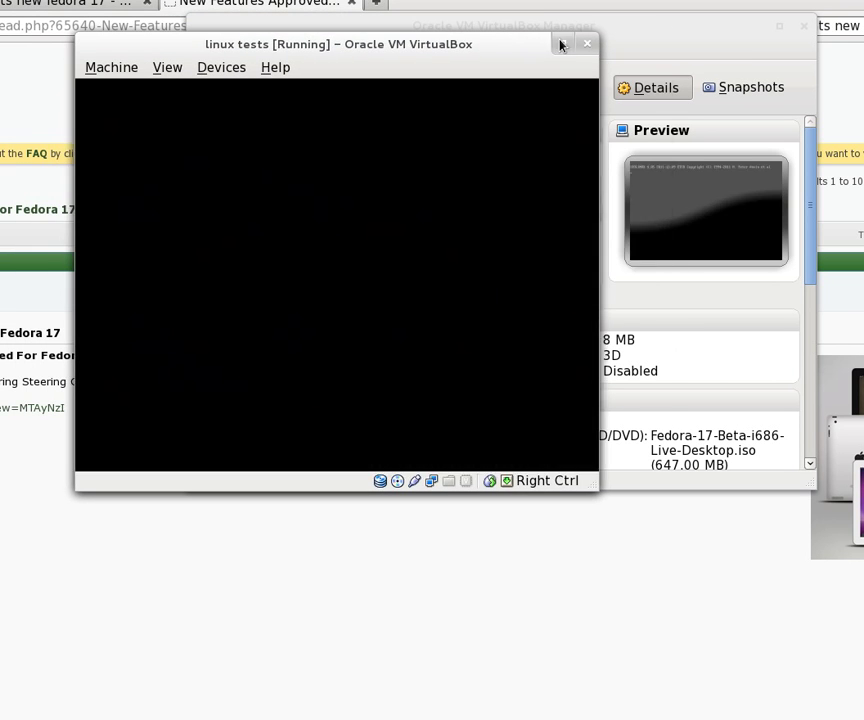